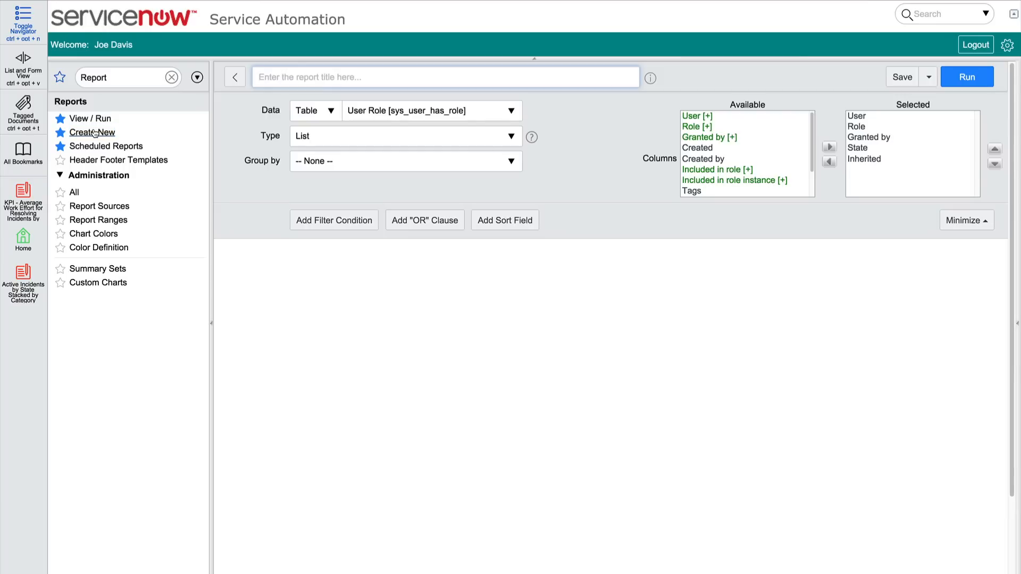
# Step: Open the Incidents.Open report source and examine the reports that use it, including the All Active Incidents record
pyautogui.click(331, 110)
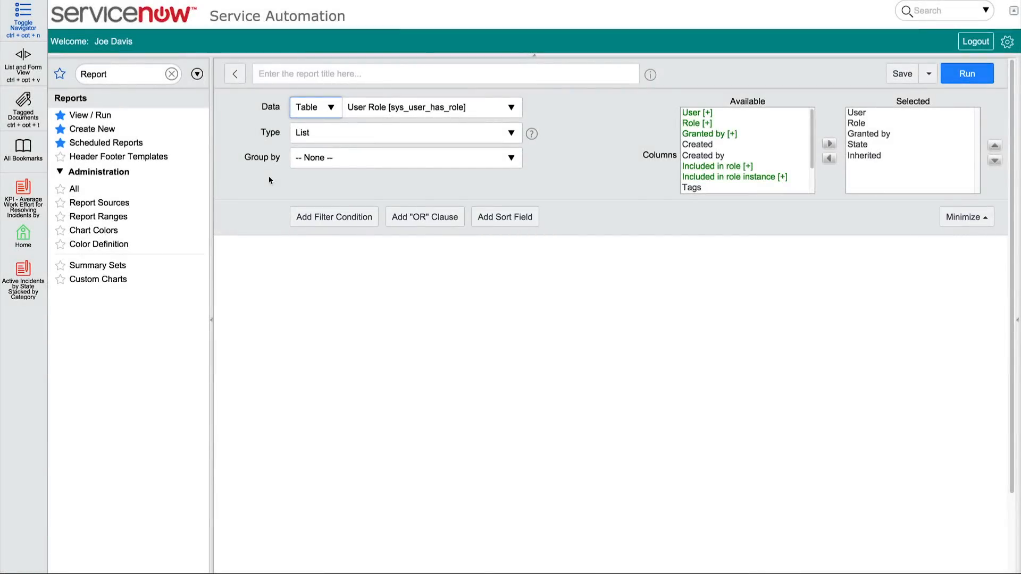
pyautogui.click(119, 203)
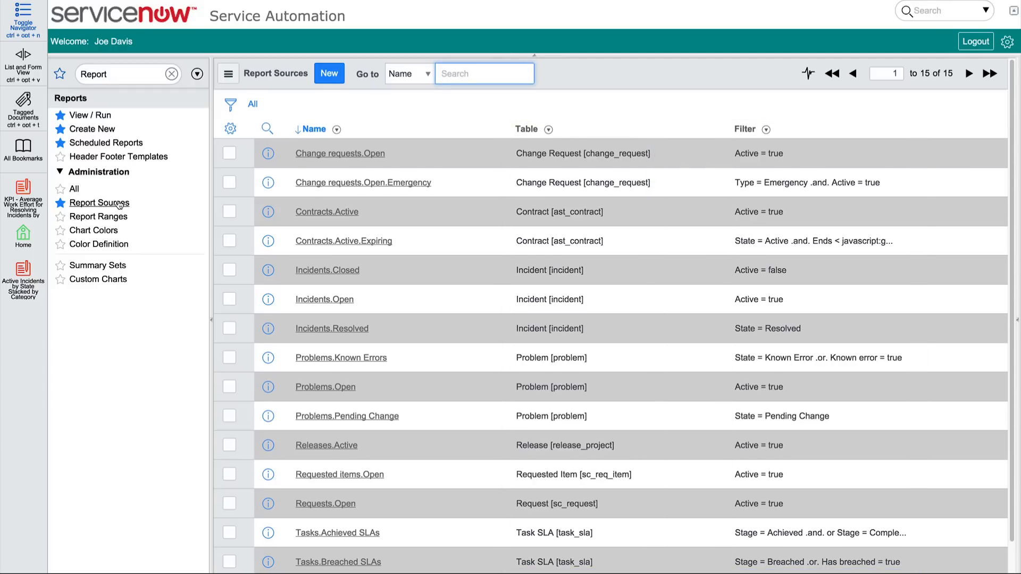
pyautogui.click(303, 300)
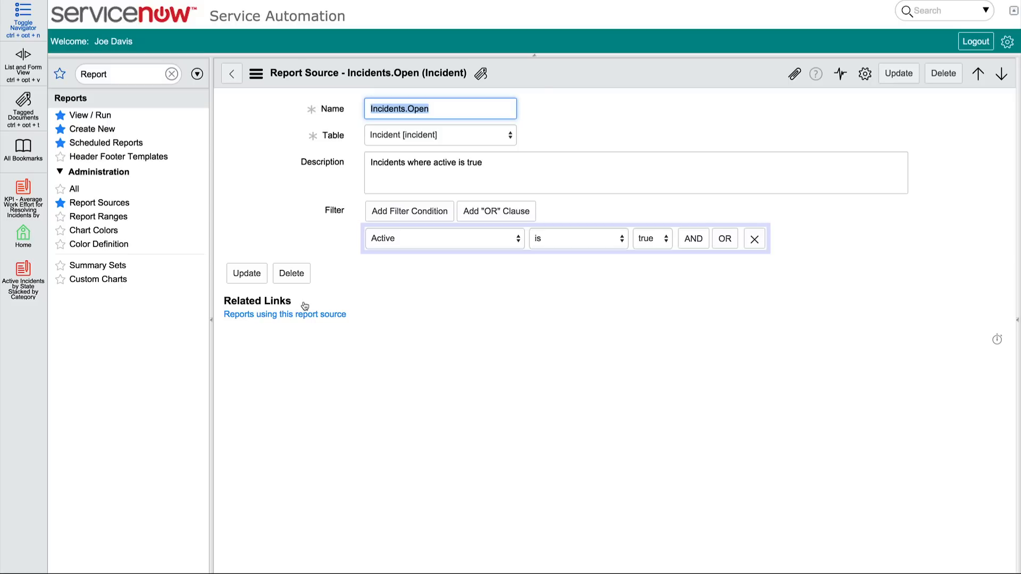
pyautogui.click(304, 318)
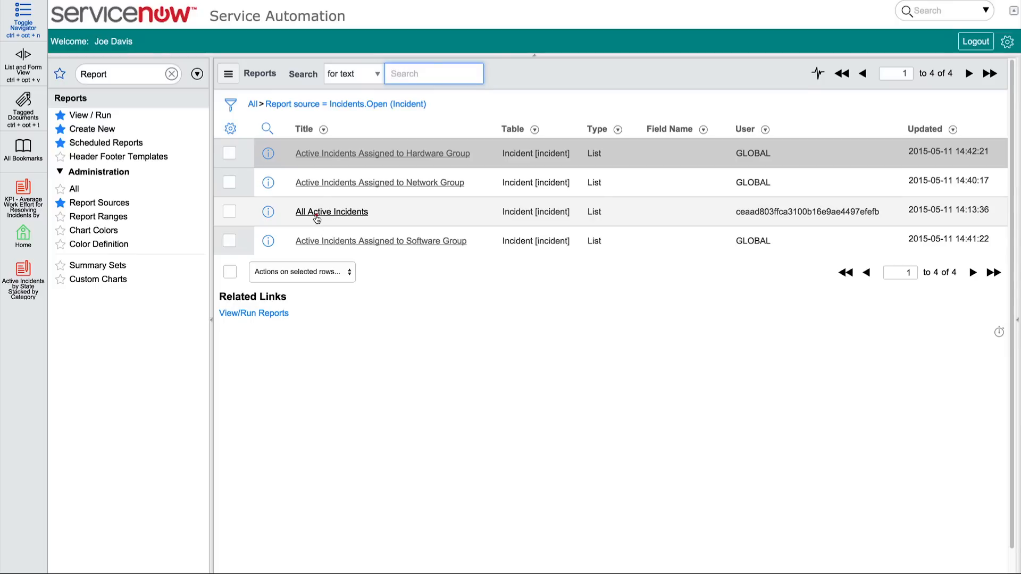
pyautogui.click(317, 213)
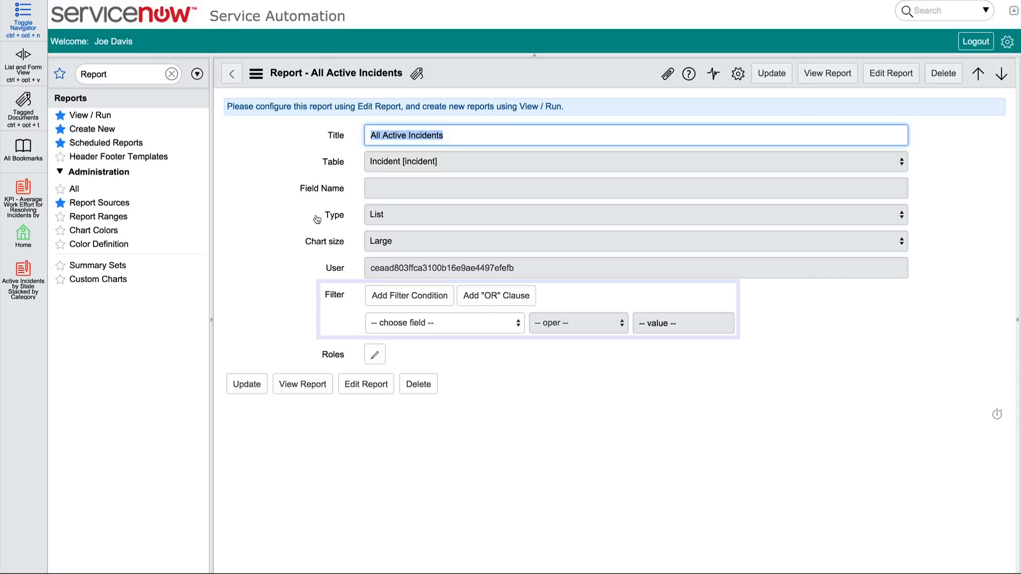
pyautogui.click(229, 78)
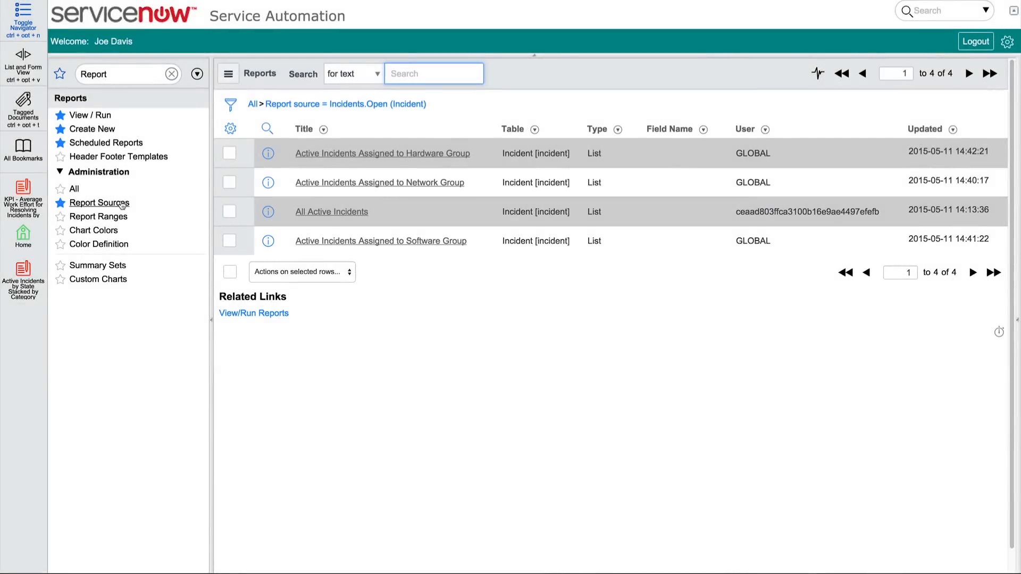
# Step: Create a copy of the Incidents.Open report source named Incidents.Open.Critical
pyautogui.click(120, 203)
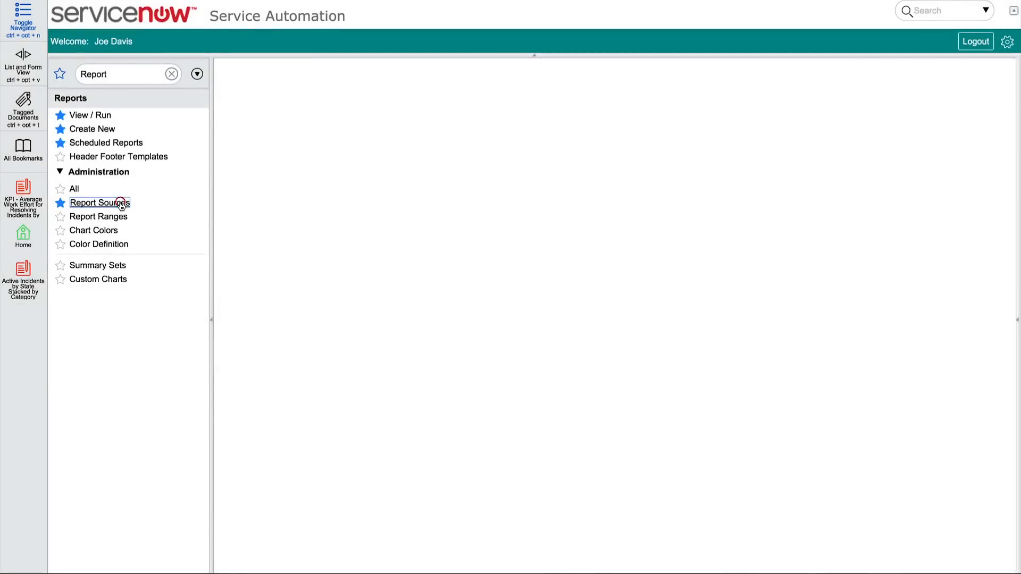
pyautogui.click(296, 300)
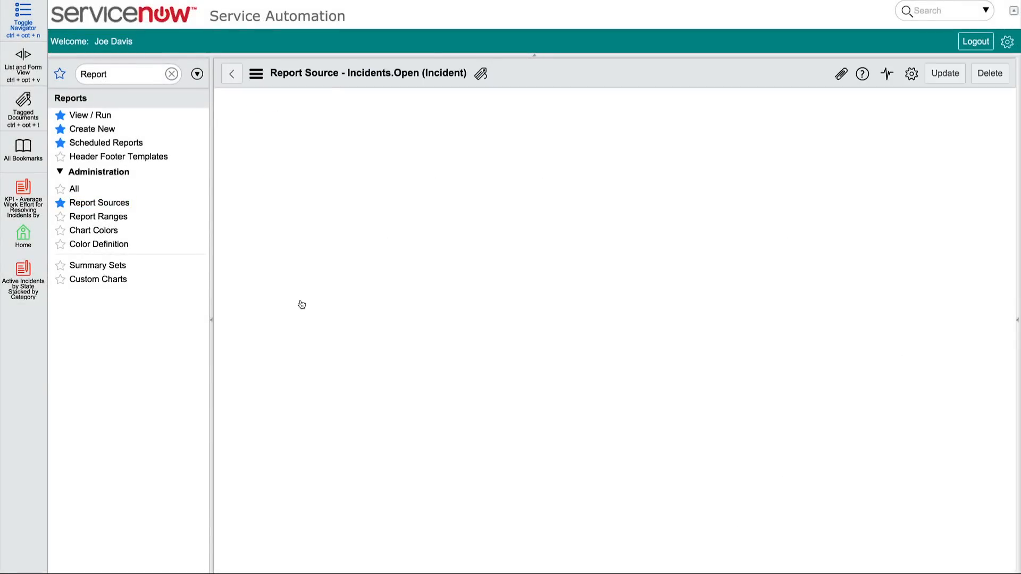
pyautogui.click(458, 105)
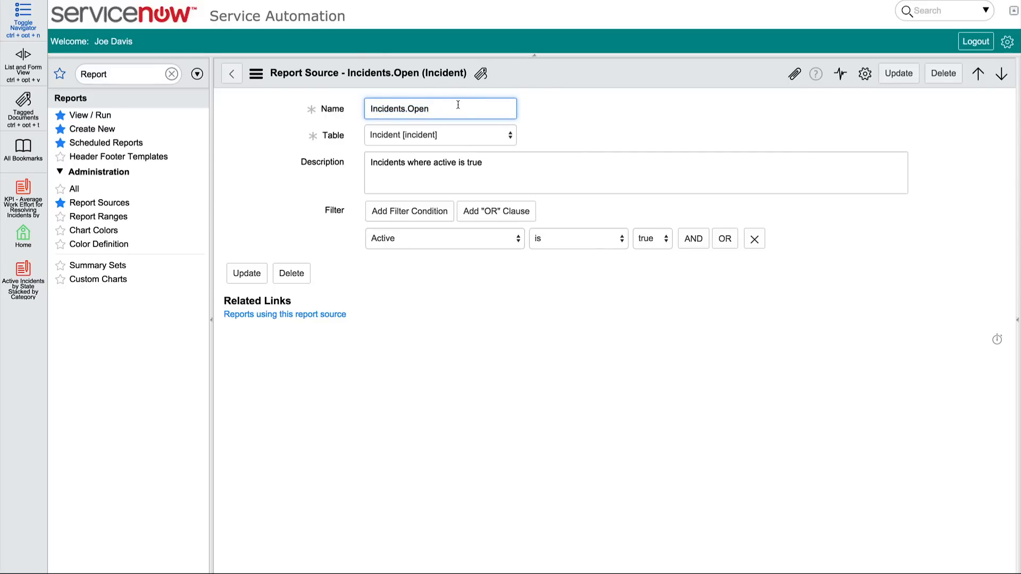
pyautogui.write('.Critical')
pyautogui.click(256, 73)
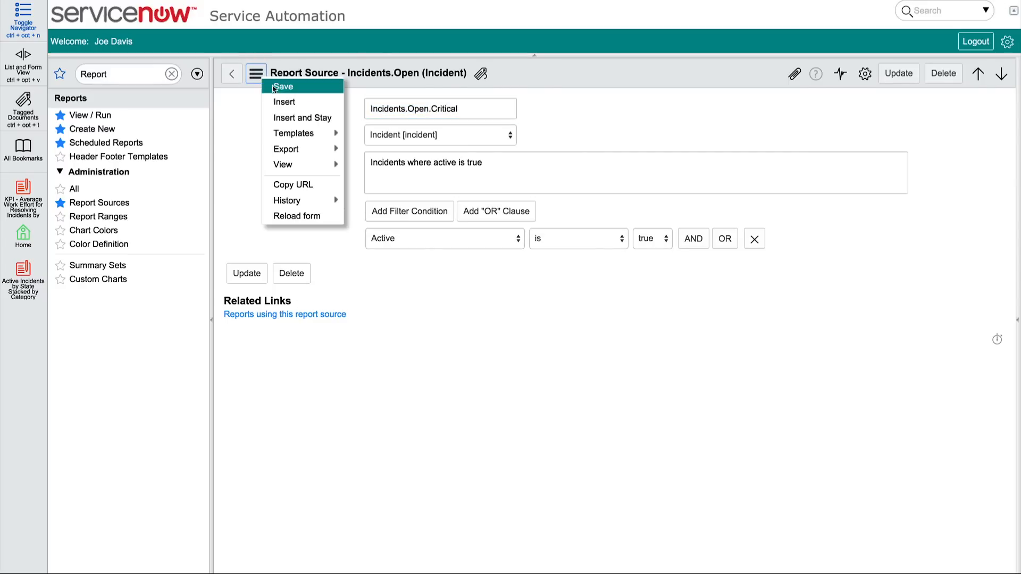
pyautogui.click(284, 101)
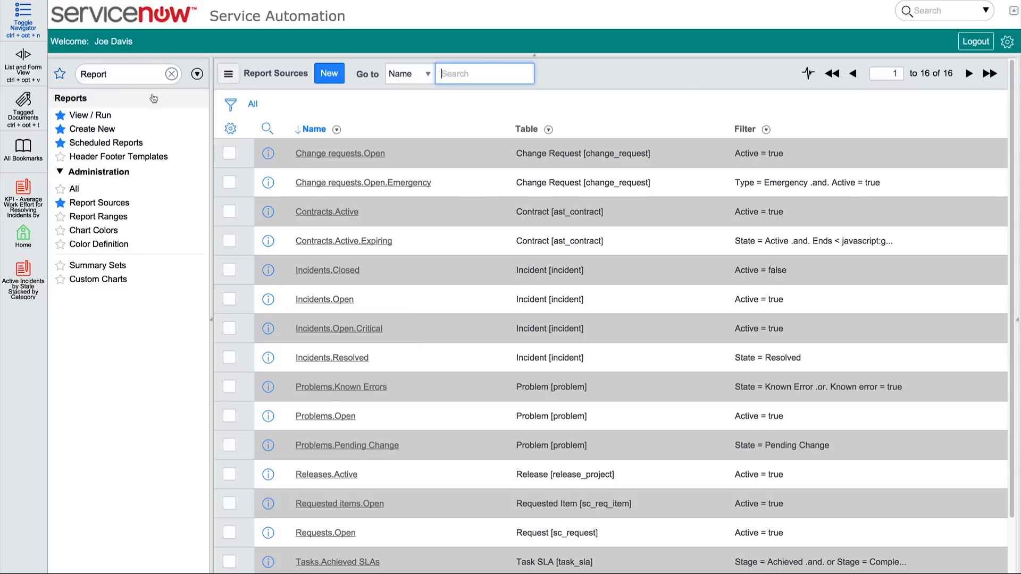
# Step: Filter all reports by the Incident table and open the report Active Incidents Assigned to Hardware Group
pyautogui.click(91, 115)
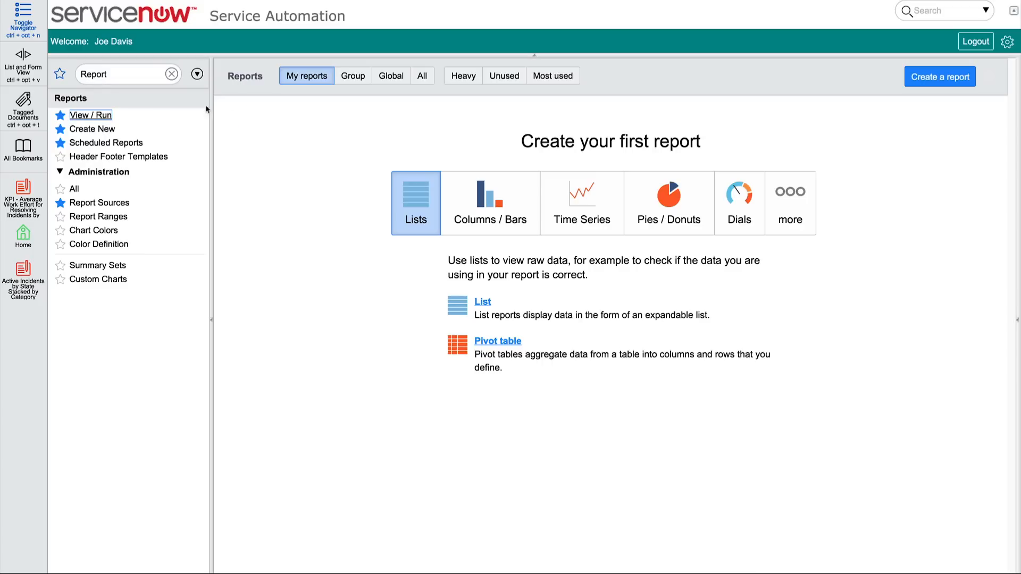
pyautogui.click(422, 76)
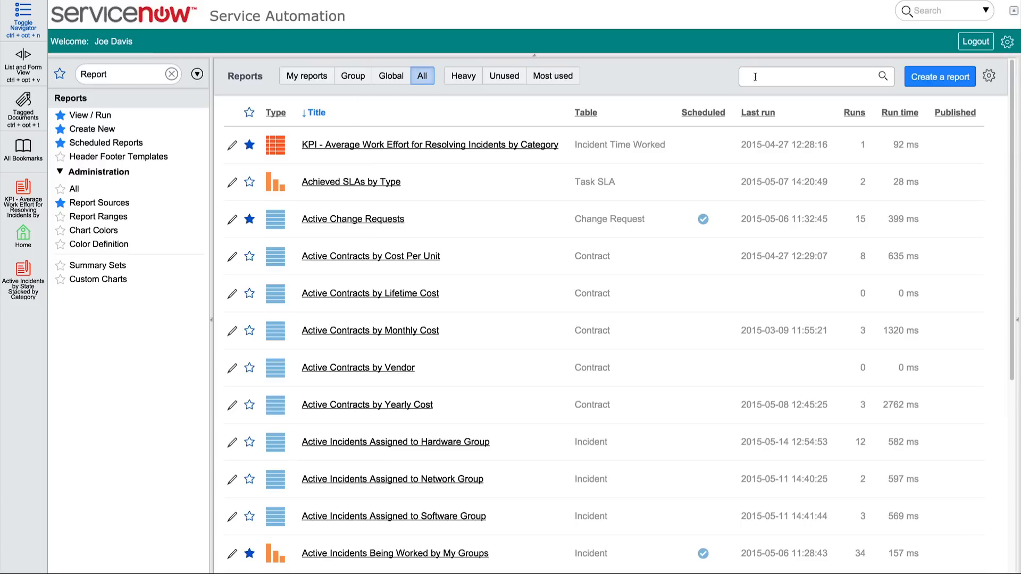
pyautogui.write('Incident')
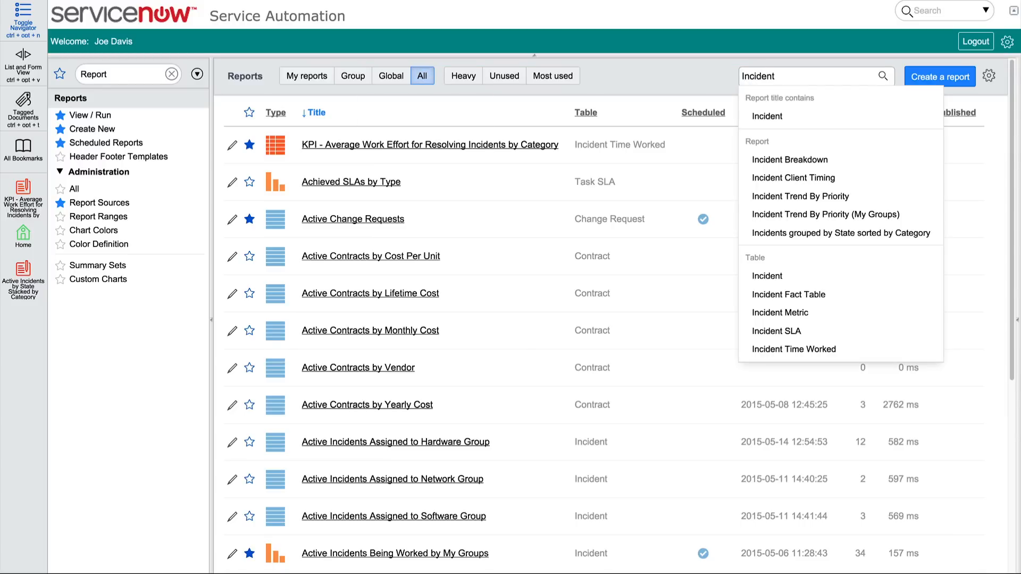
pyautogui.click(769, 275)
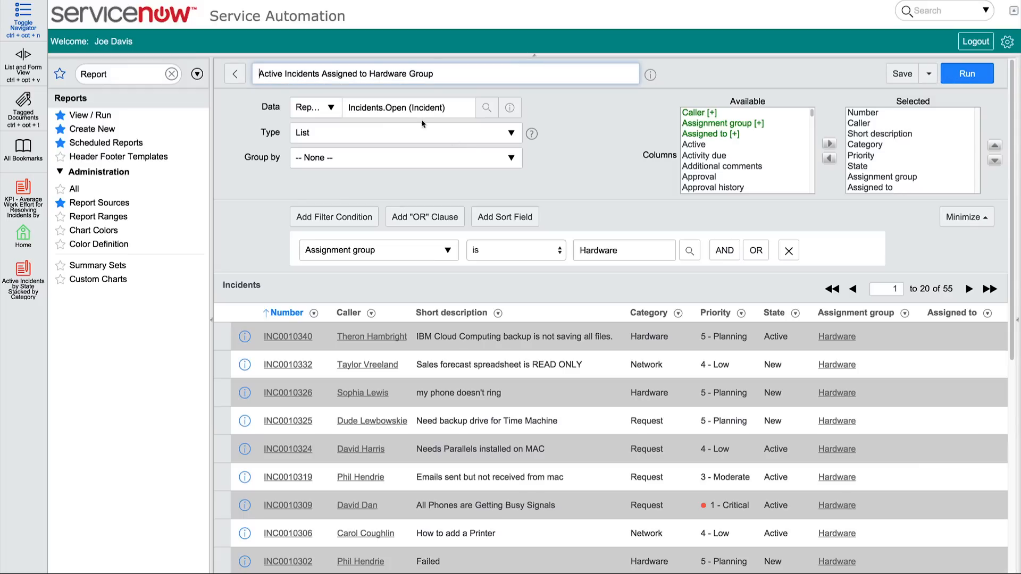
# Step: Insert a copy of the report titled "Active Critical Incidents Assigned to Hardware Group" and stay on it
pyautogui.click(285, 73)
pyautogui.write('Critical')
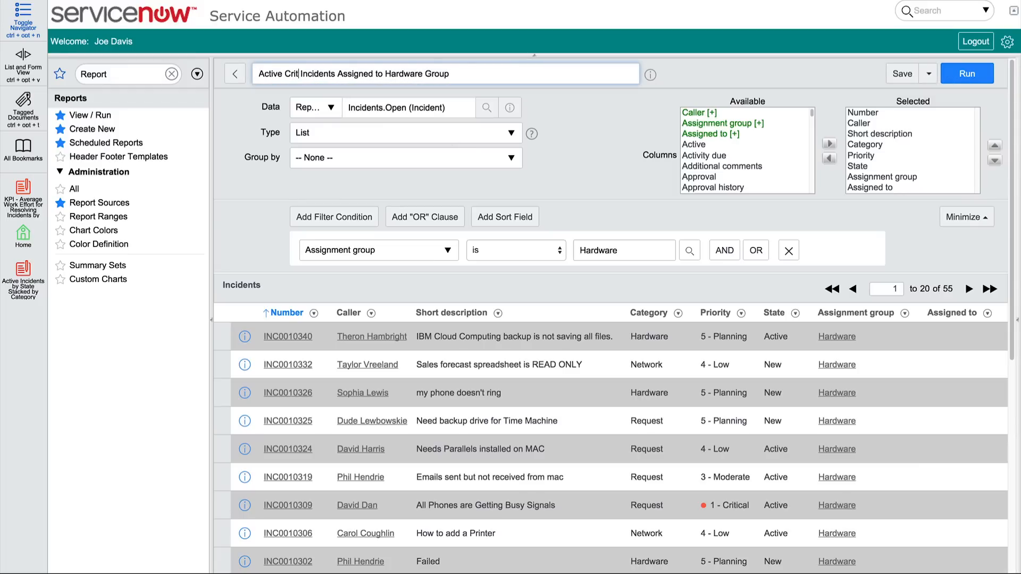
pyautogui.click(929, 73)
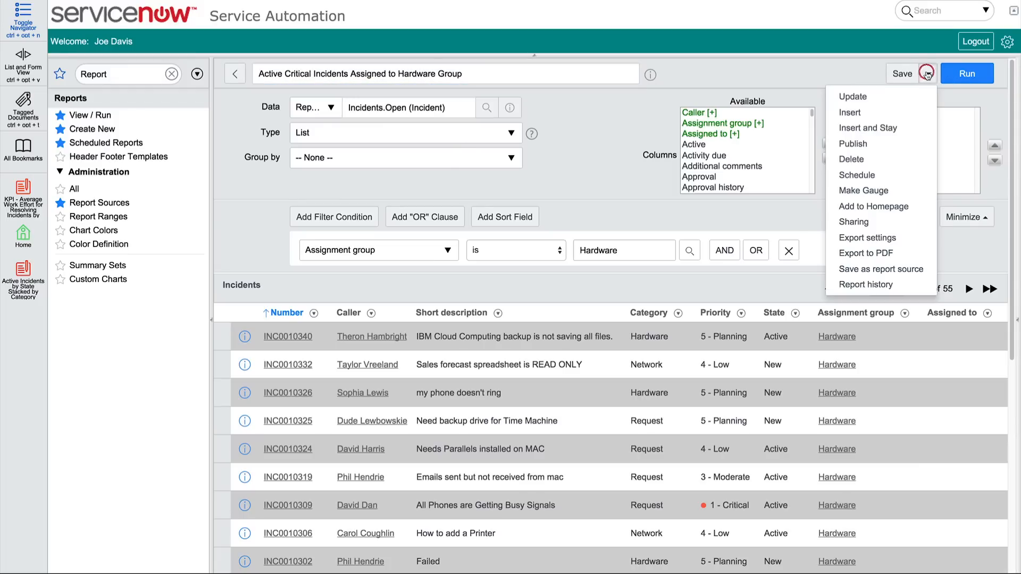
pyautogui.click(897, 128)
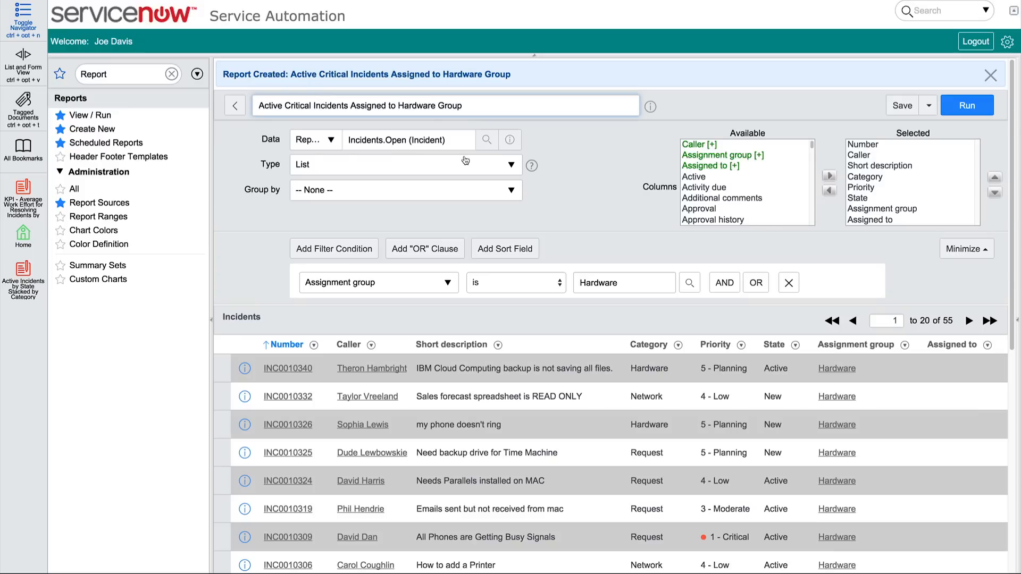
# Step: Switch the copied report's data to the Incidents.Open.Critical report source and save the report
pyautogui.click(330, 140)
pyautogui.click(487, 140)
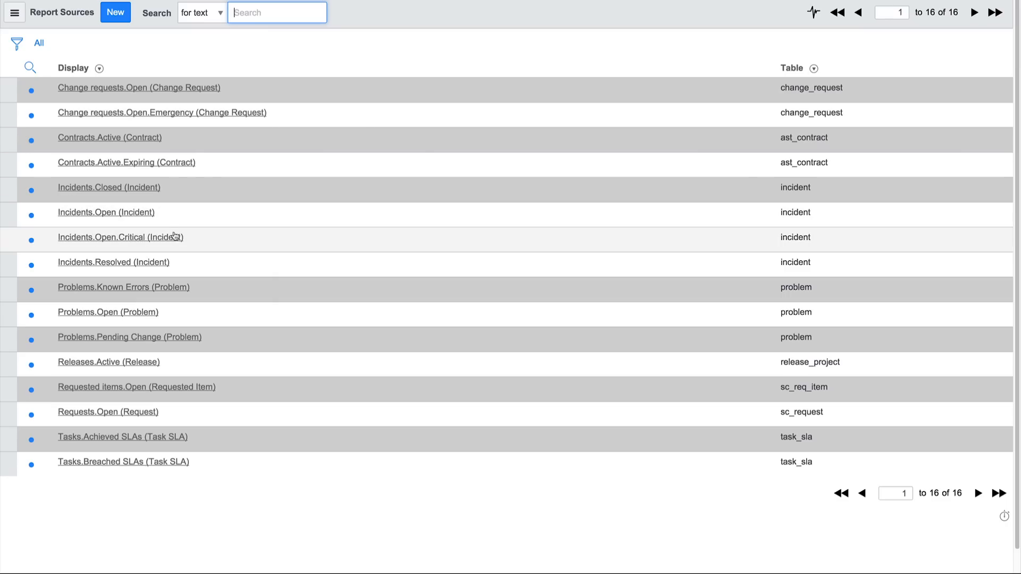
pyautogui.click(173, 238)
pyautogui.click(944, 110)
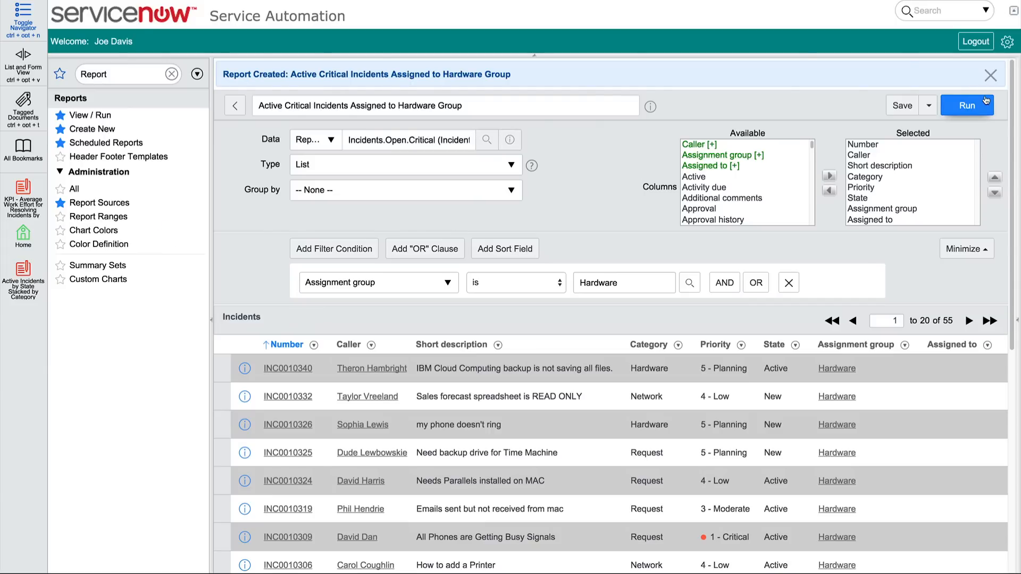
pyautogui.click(909, 109)
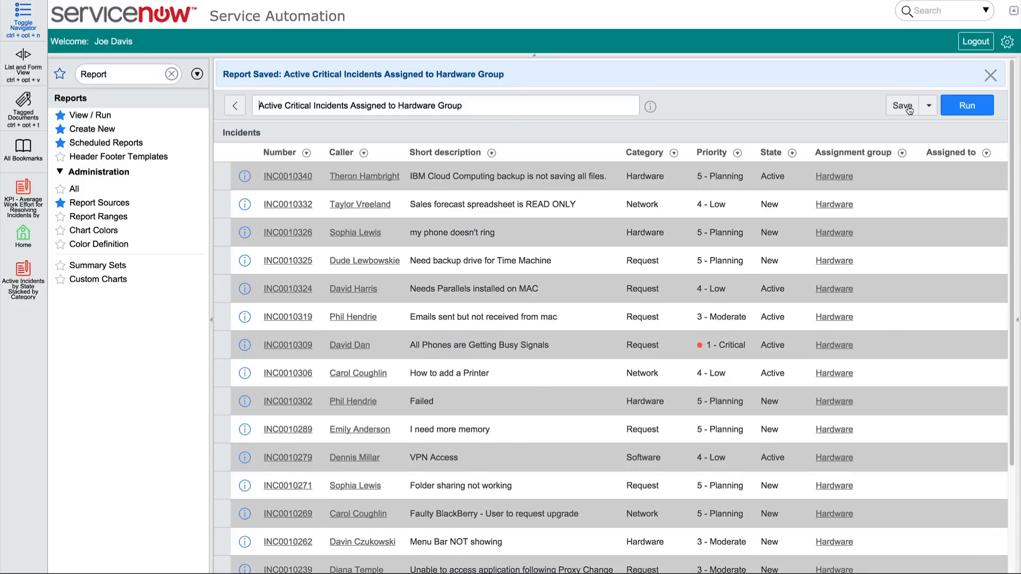
# Step: Add the condition Priority is 1 - Critical to the Incidents.Open.Critical report source and update it
pyautogui.click(118, 204)
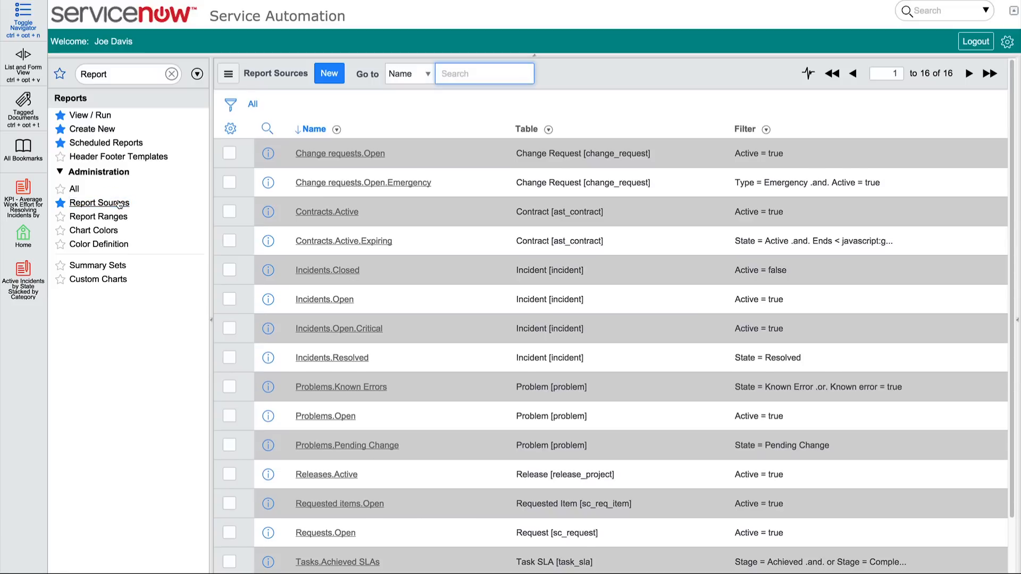
pyautogui.click(287, 323)
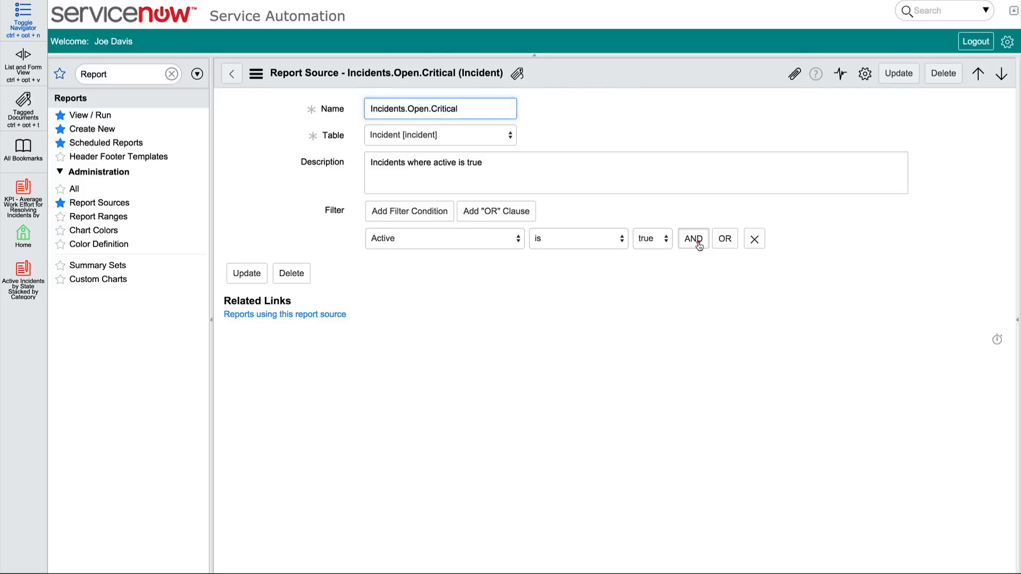
pyautogui.click(693, 239)
pyautogui.click(511, 290)
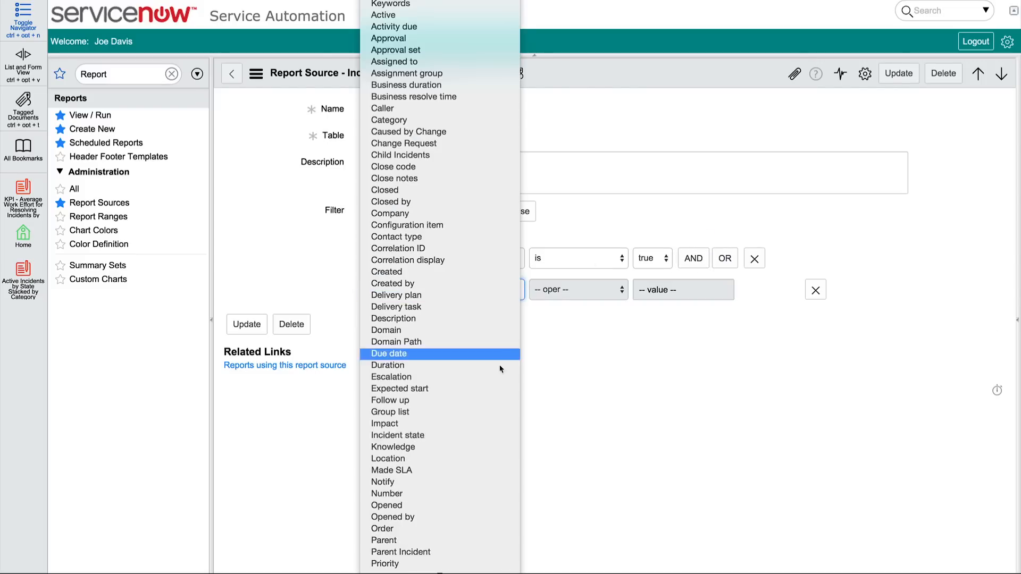
pyautogui.click(480, 564)
pyautogui.click(668, 290)
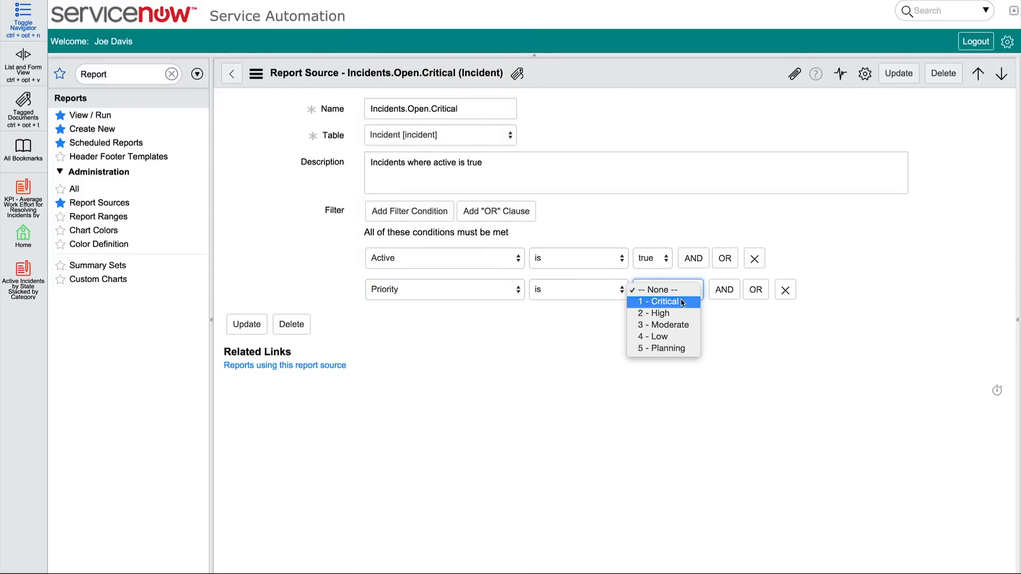
pyautogui.click(662, 365)
pyautogui.click(905, 72)
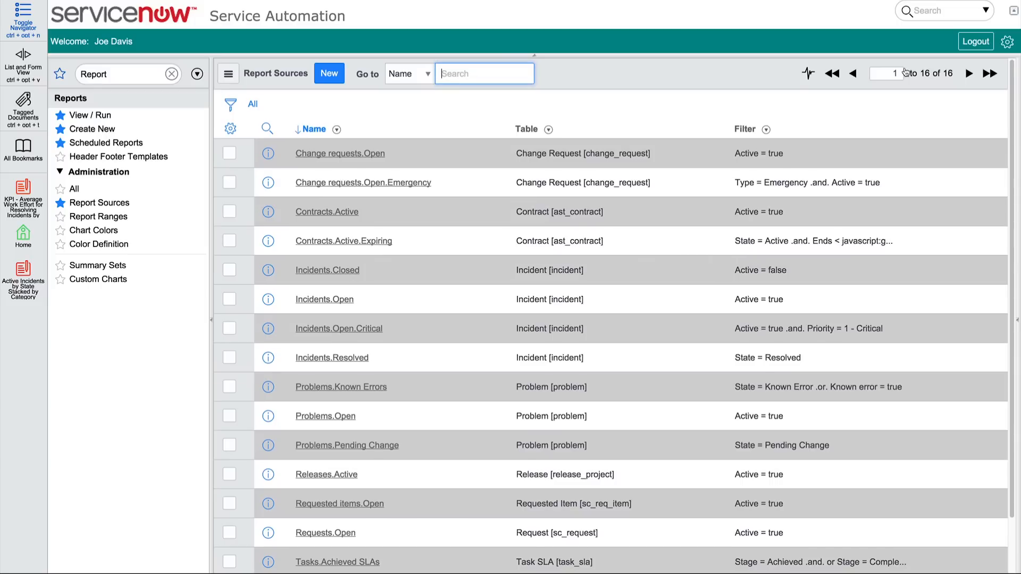
# Step: Open the Active Critical Incidents Assigned to Hardware Group report and check the incidents it returns
pyautogui.click(94, 116)
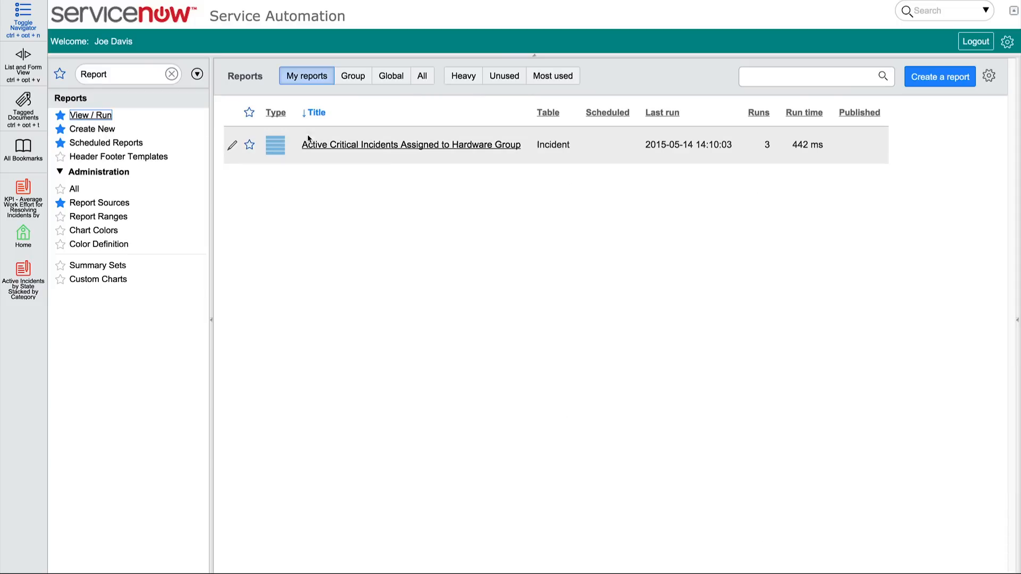
pyautogui.click(325, 143)
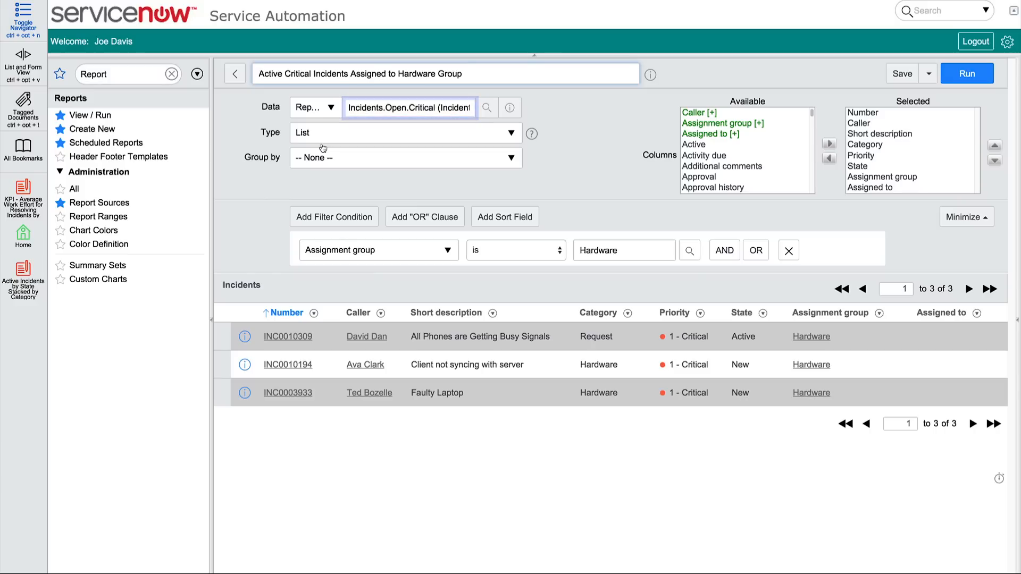
# Step: Filter all reports by the Project table and open the Active projects report
pyautogui.click(91, 115)
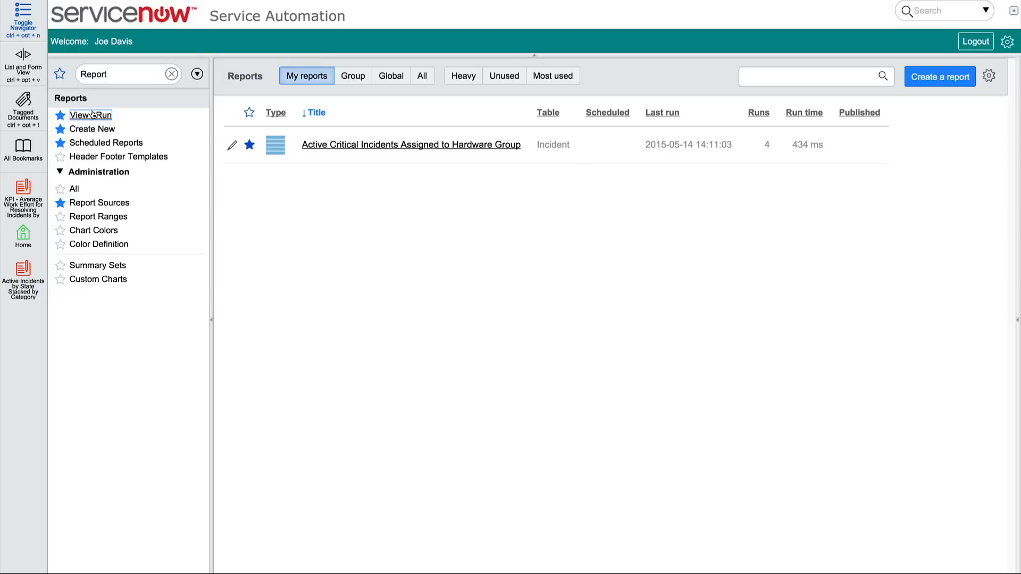
pyautogui.click(422, 75)
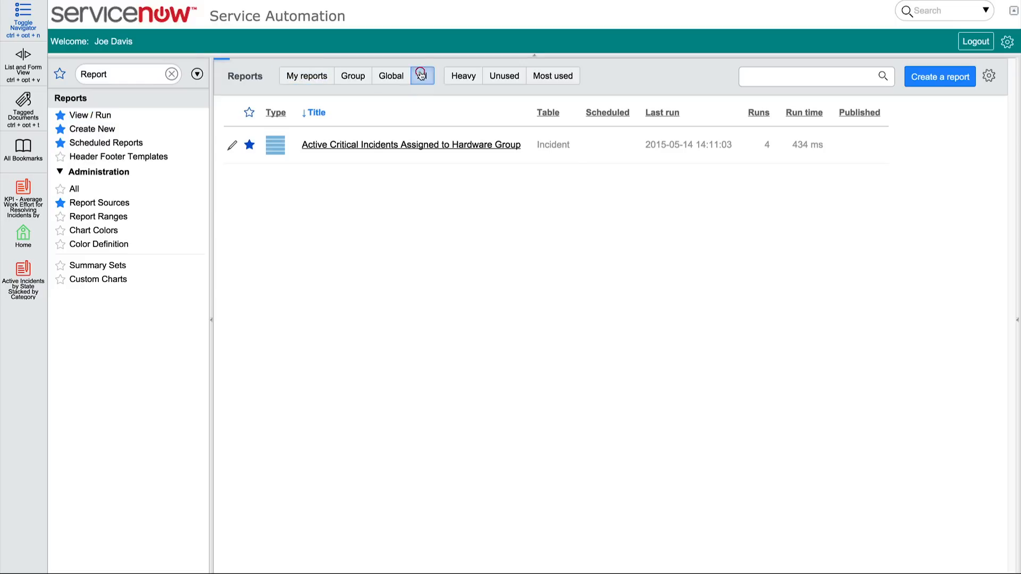
pyautogui.click(752, 74)
pyautogui.write('Project')
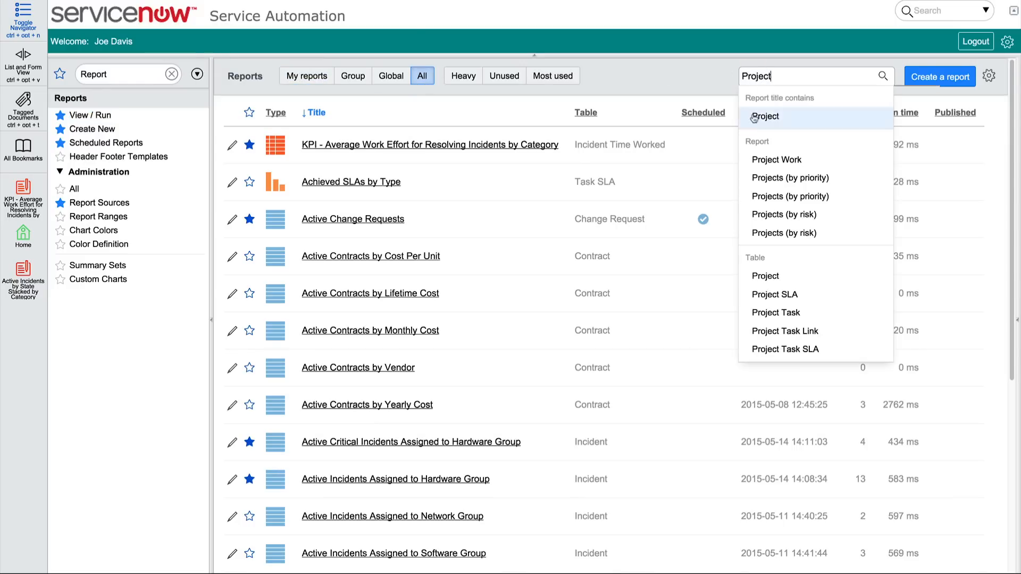
pyautogui.click(768, 277)
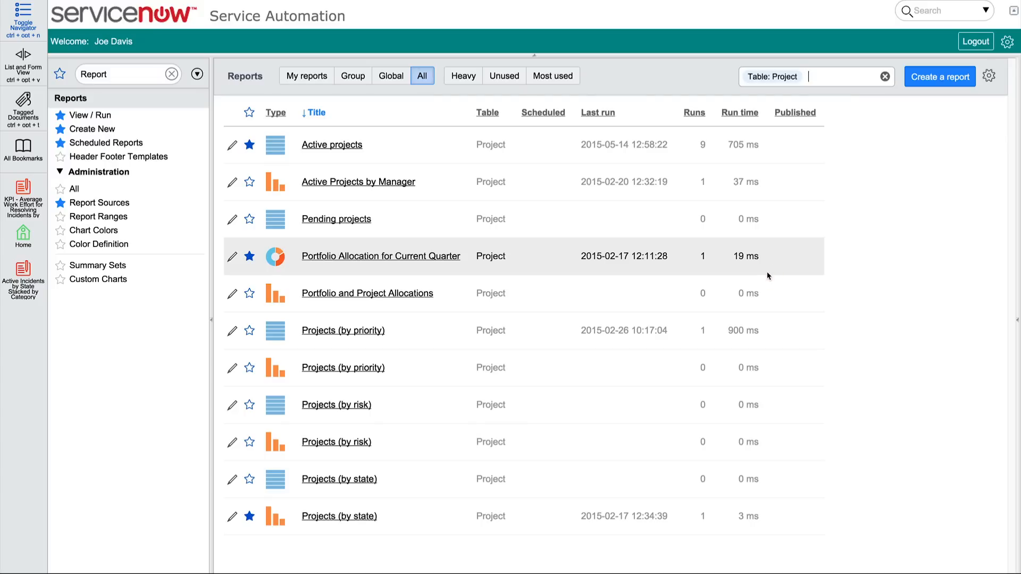
pyautogui.click(332, 145)
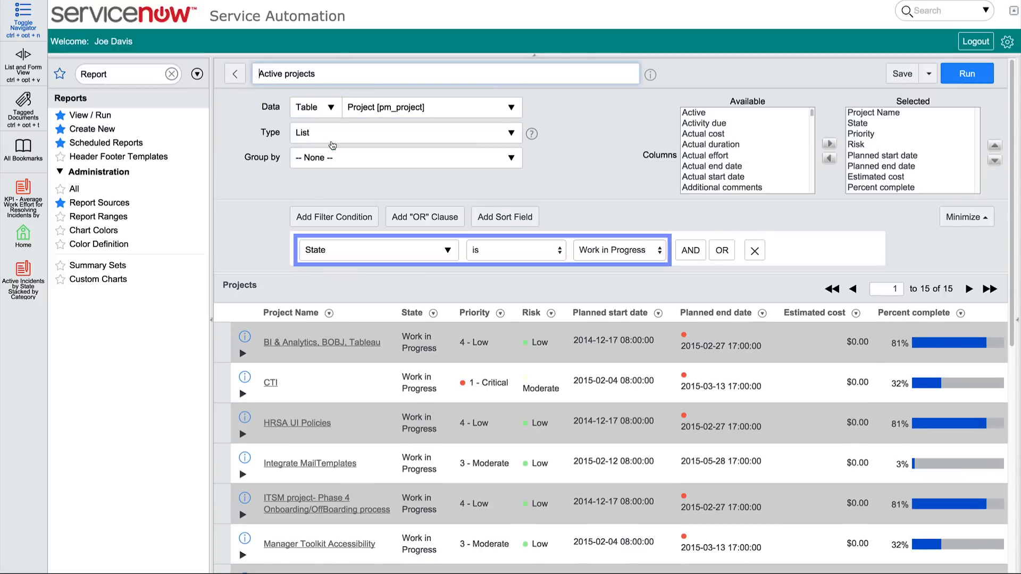
# Step: Save the Active projects filter as report source Projects.Active, described as "Projects where State is Work in Progress", and locate it among the report sources
pyautogui.click(930, 72)
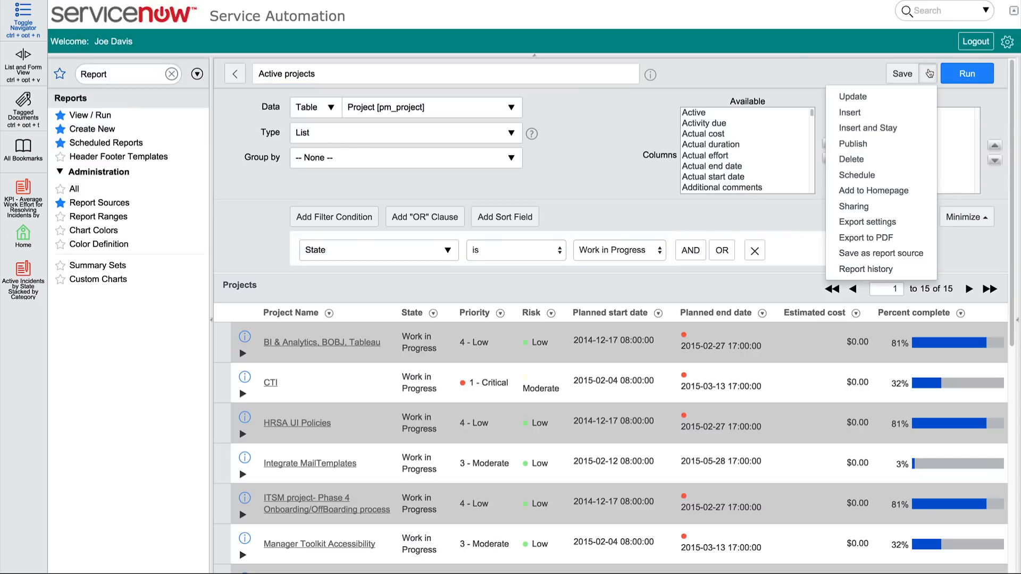
pyautogui.click(906, 253)
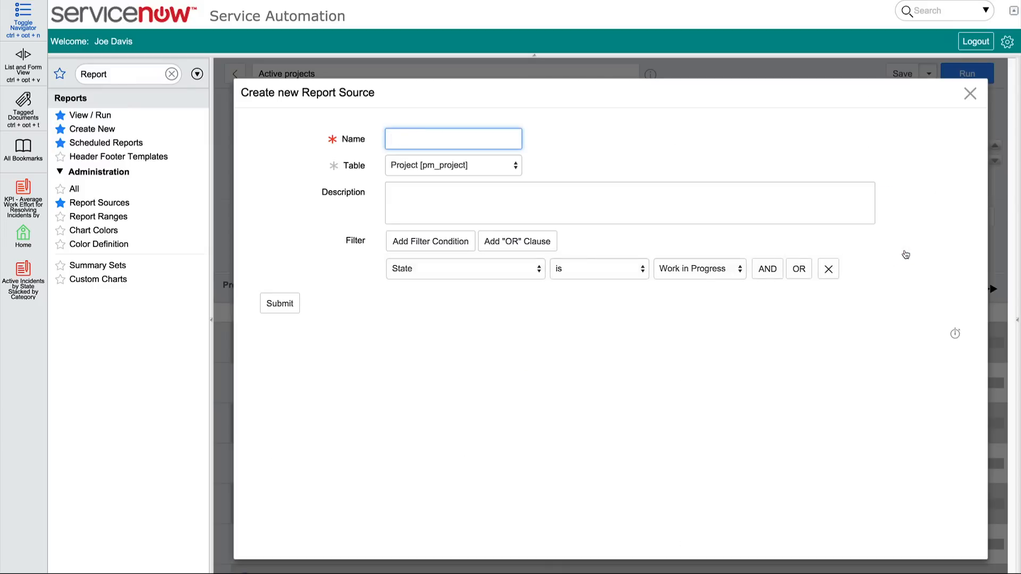
pyautogui.click(686, 213)
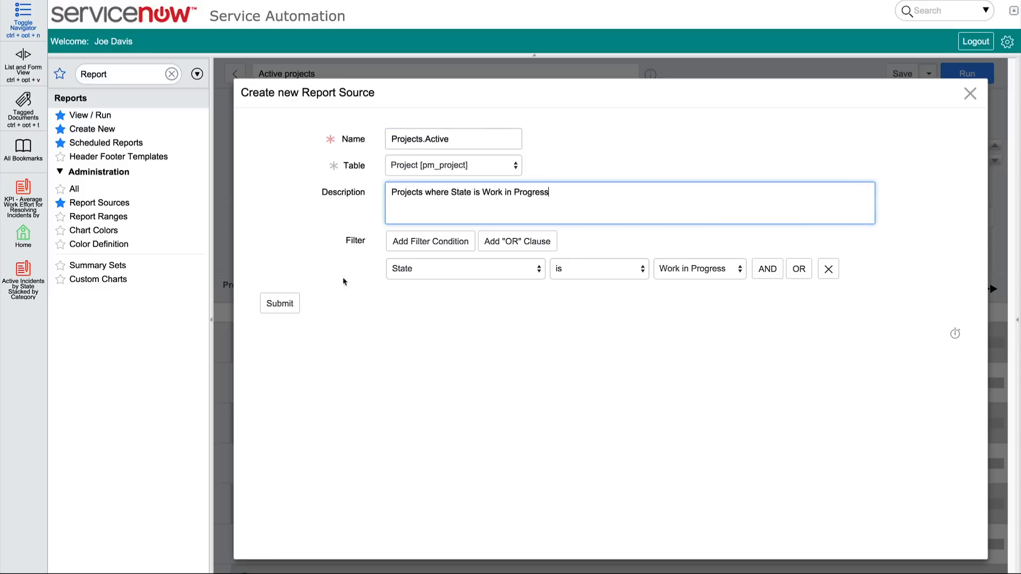
pyautogui.click(281, 304)
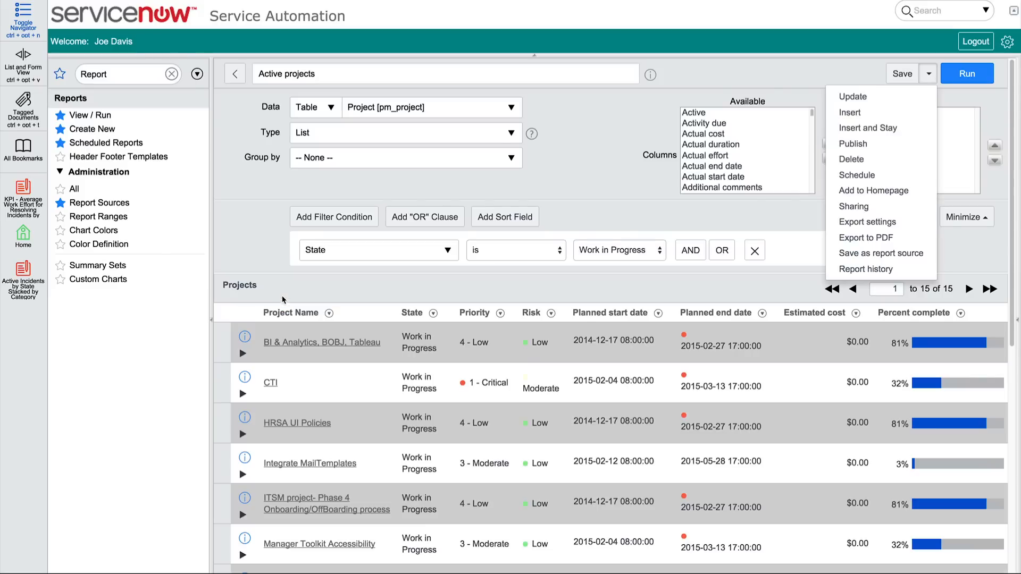
pyautogui.click(112, 203)
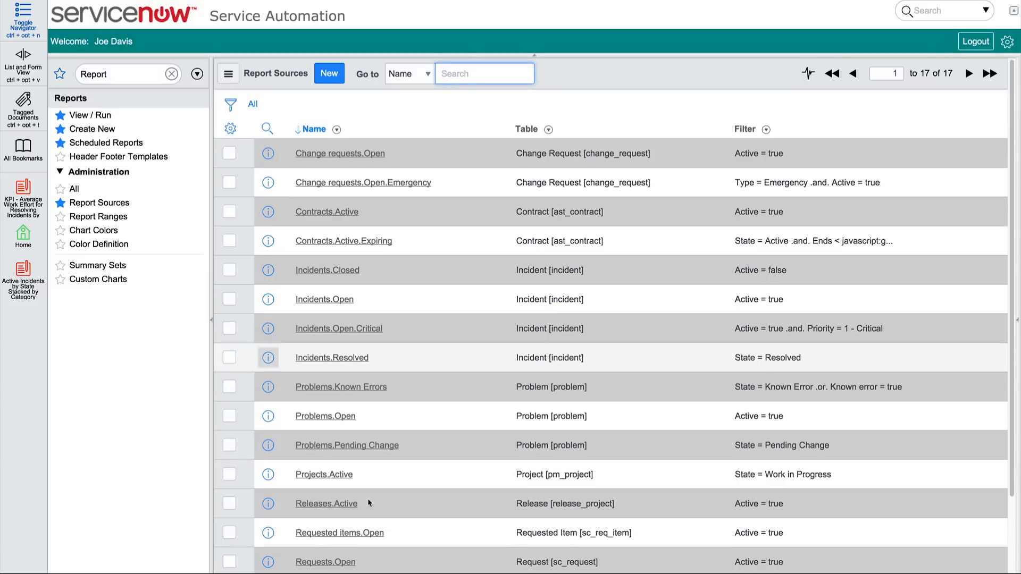
pyautogui.click(337, 479)
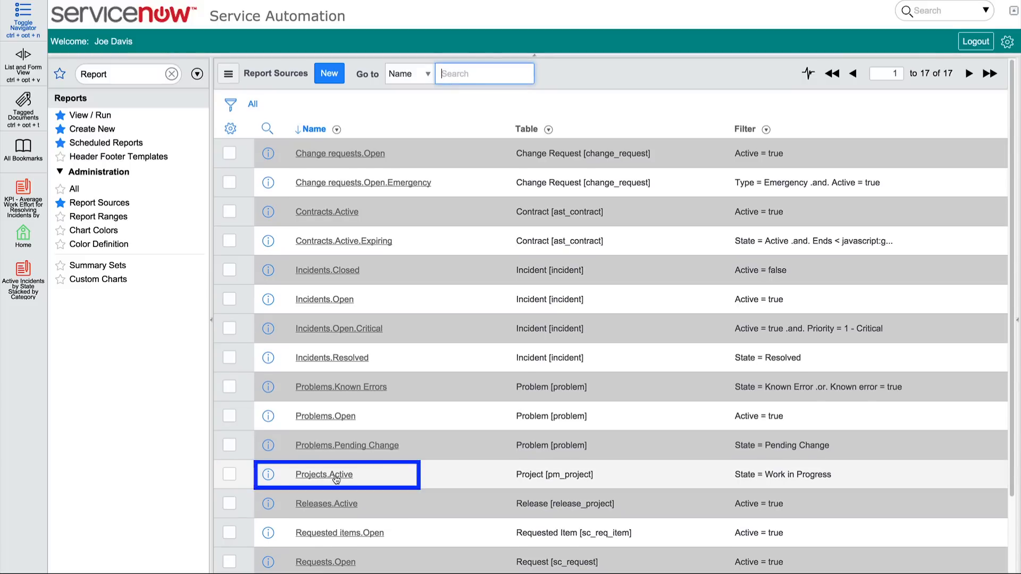